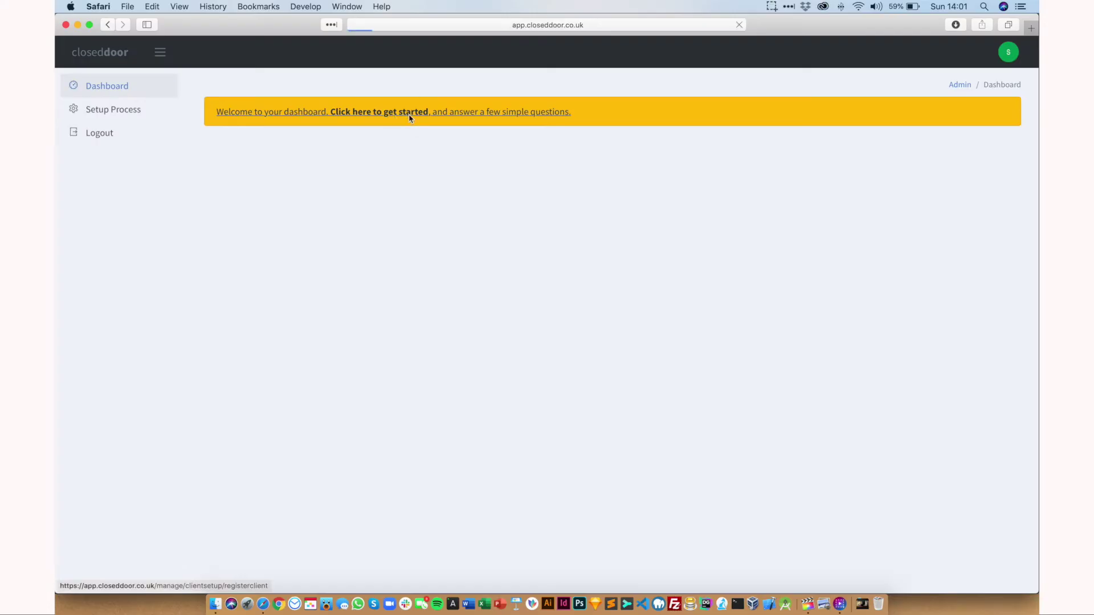
- Launch the setup wizard, entering organisation name 'Testing Client Ltd' and a Test Lane address
left_click(409, 112)
left_click(521, 223)
type("Testing Client ")
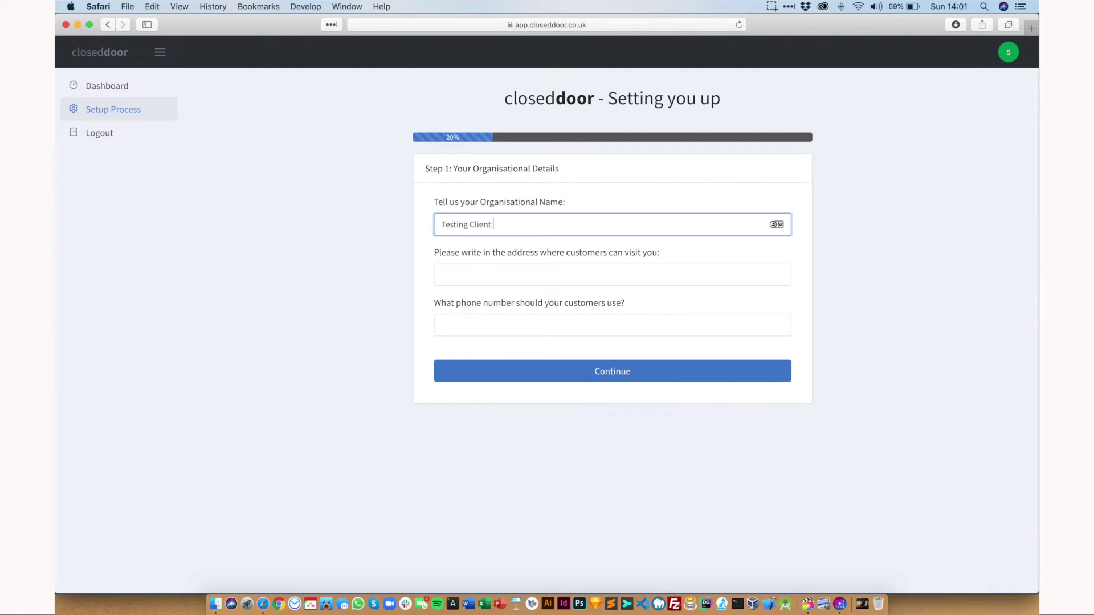
type("Ltd")
key("Tab")
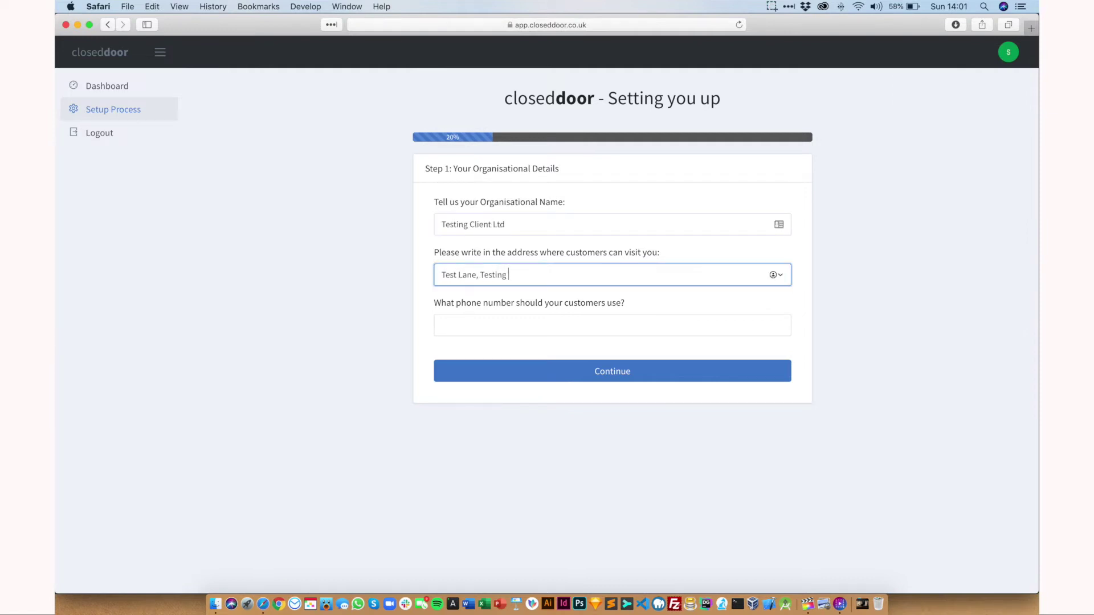